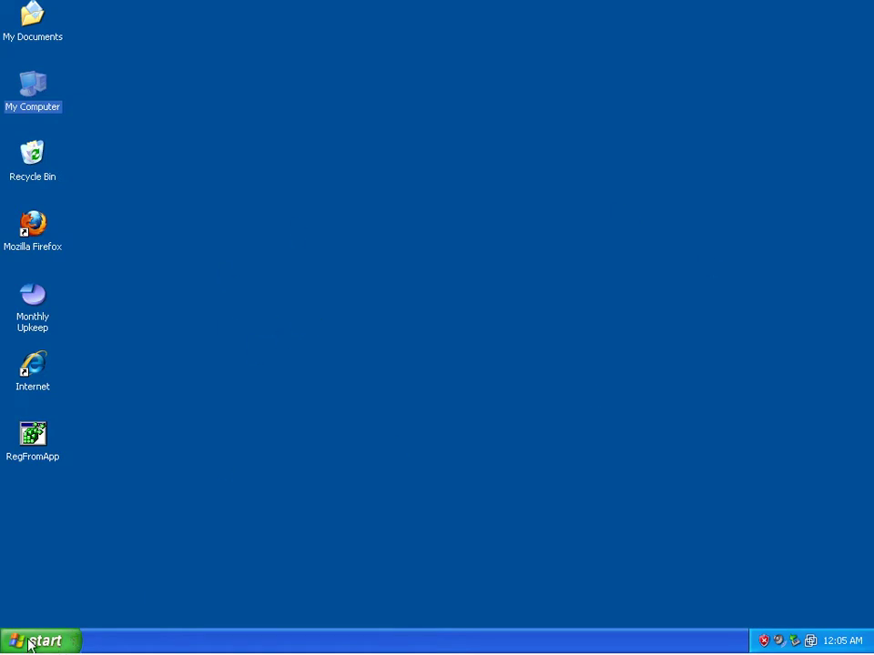
- Open the Control Panel from the Start menu
left_click(60, 645)
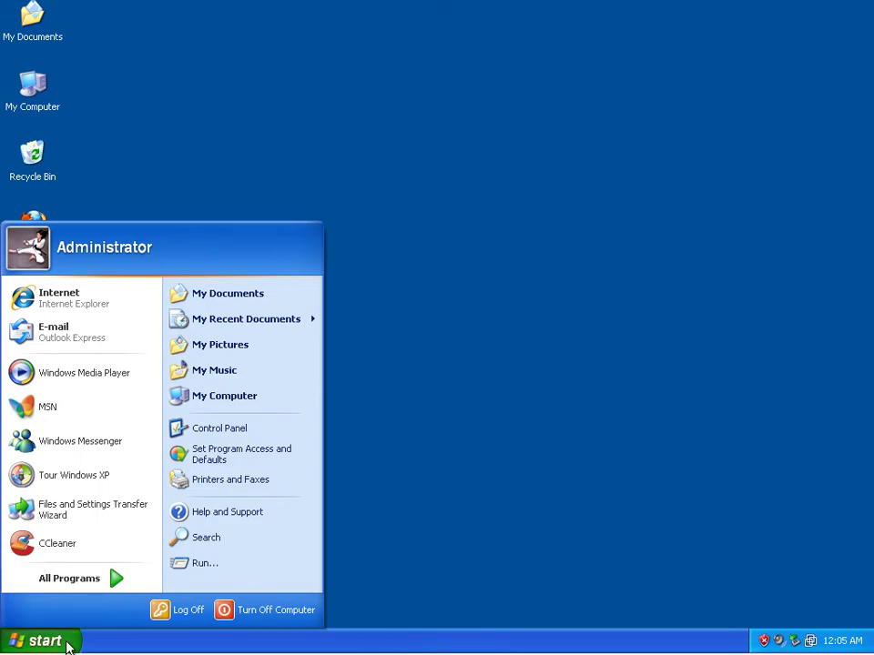
left_click(226, 439)
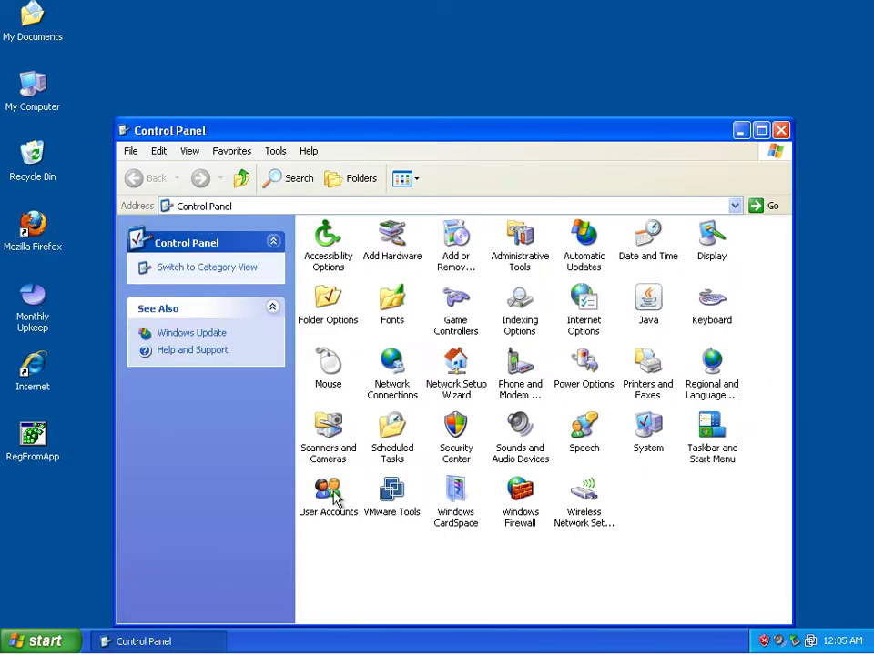
- Open User Accounts from the Control Panel
left_click(331, 496)
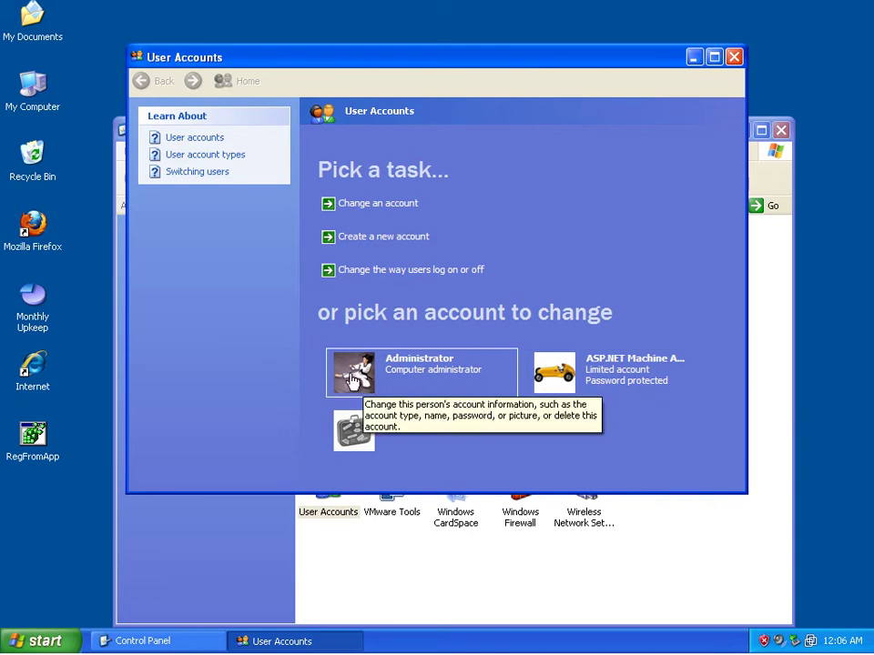
- Delete the ASP.NET Machine Account, discarding its files
left_click(617, 372)
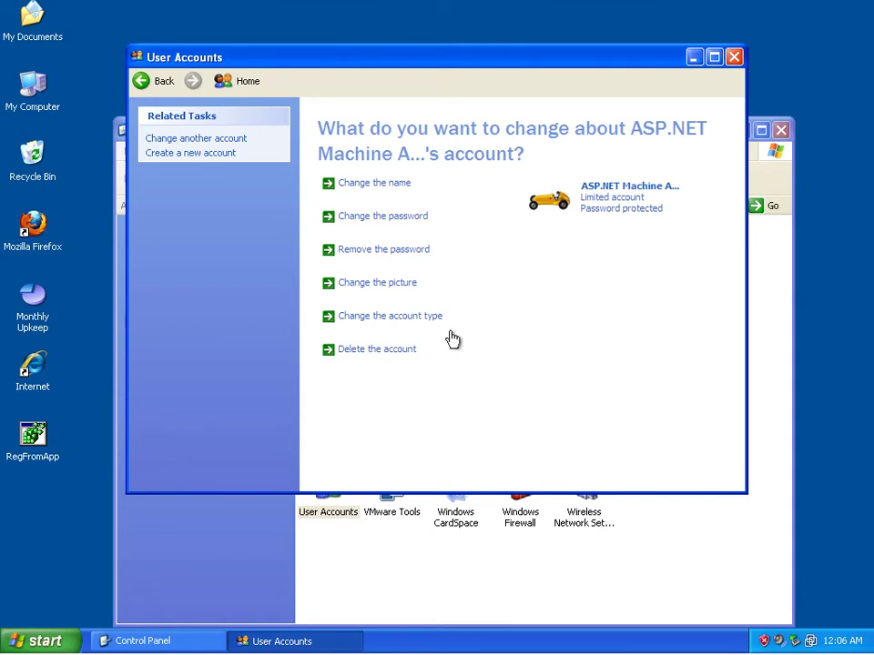
left_click(377, 352)
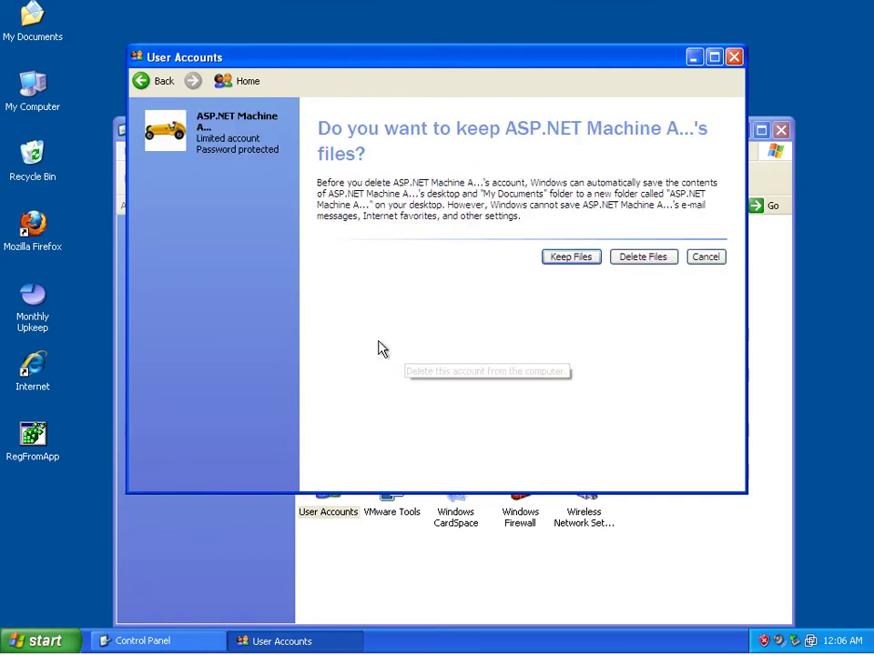
left_click(642, 259)
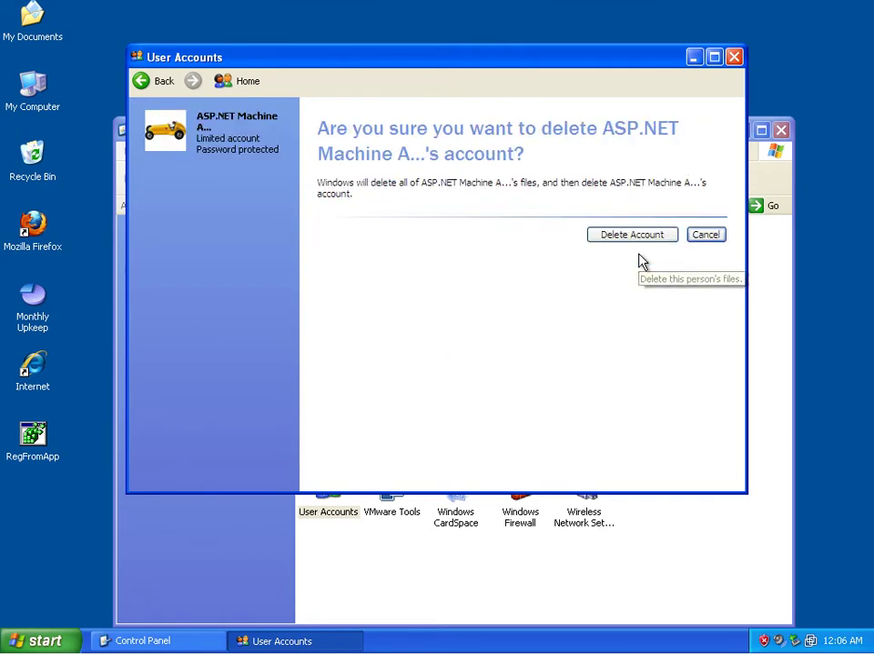
left_click(616, 240)
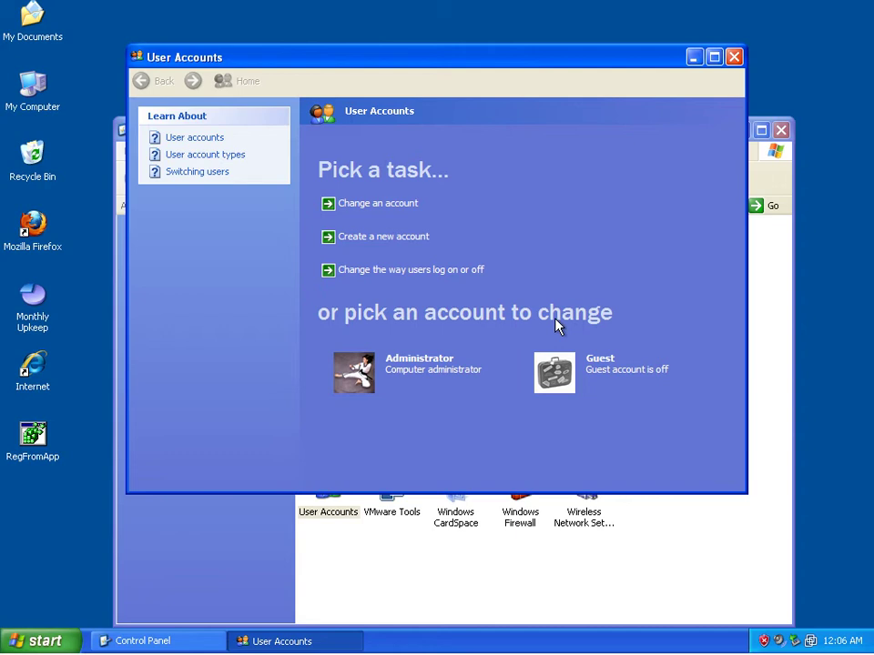
- Create a new computer administrator account named ss'
left_click(412, 380)
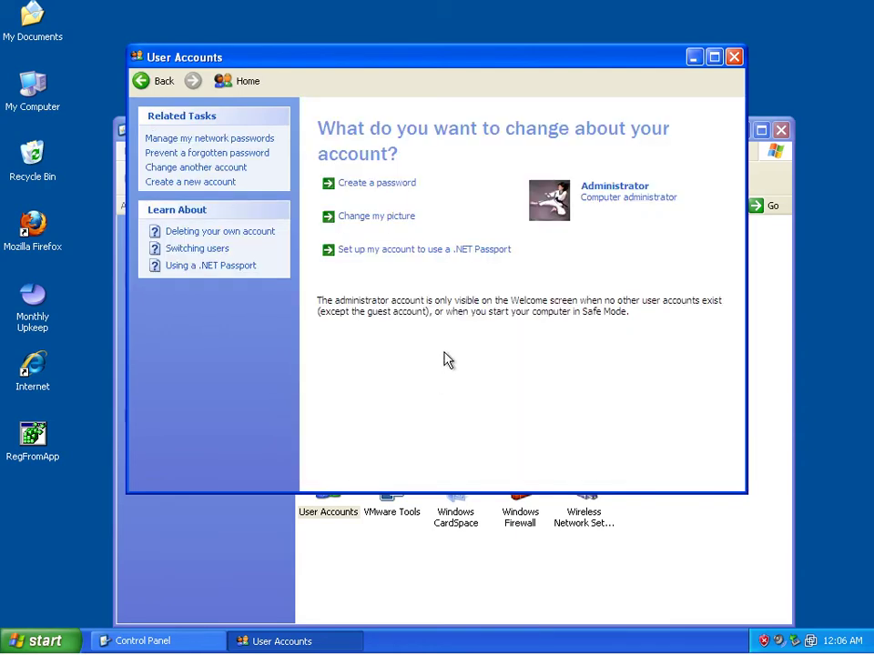
left_click(169, 84)
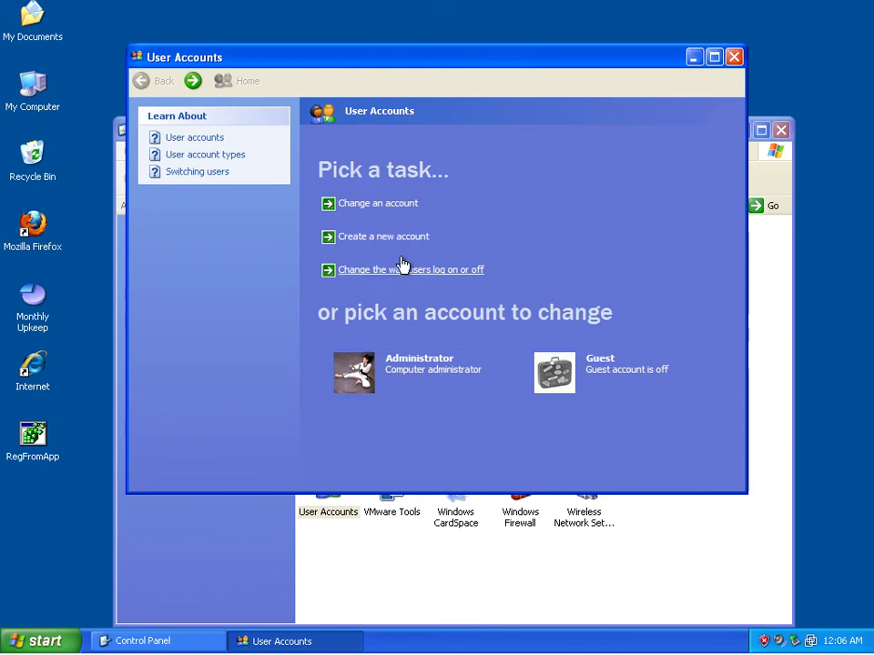
left_click(375, 237)
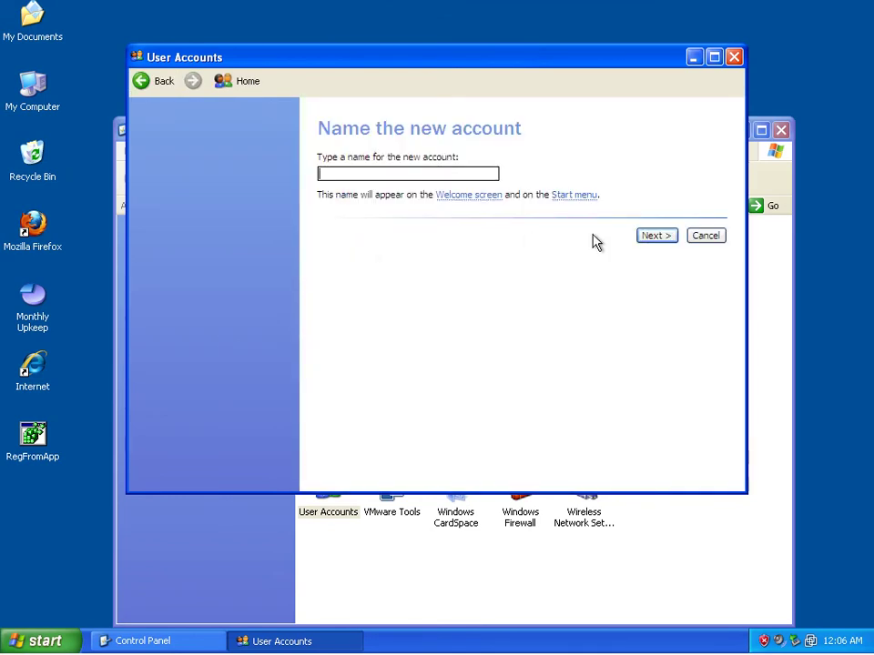
key("Return")
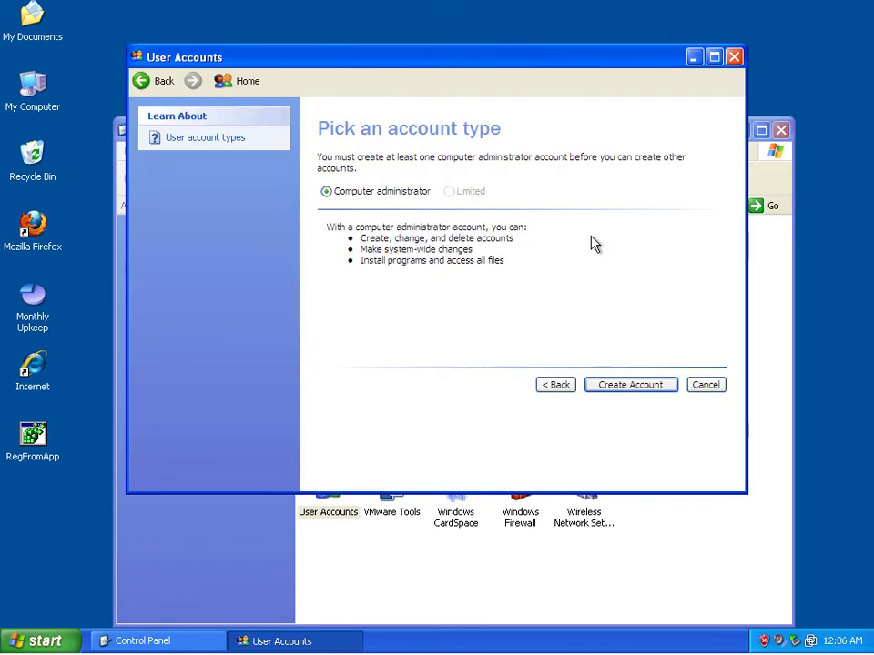
left_click(605, 381)
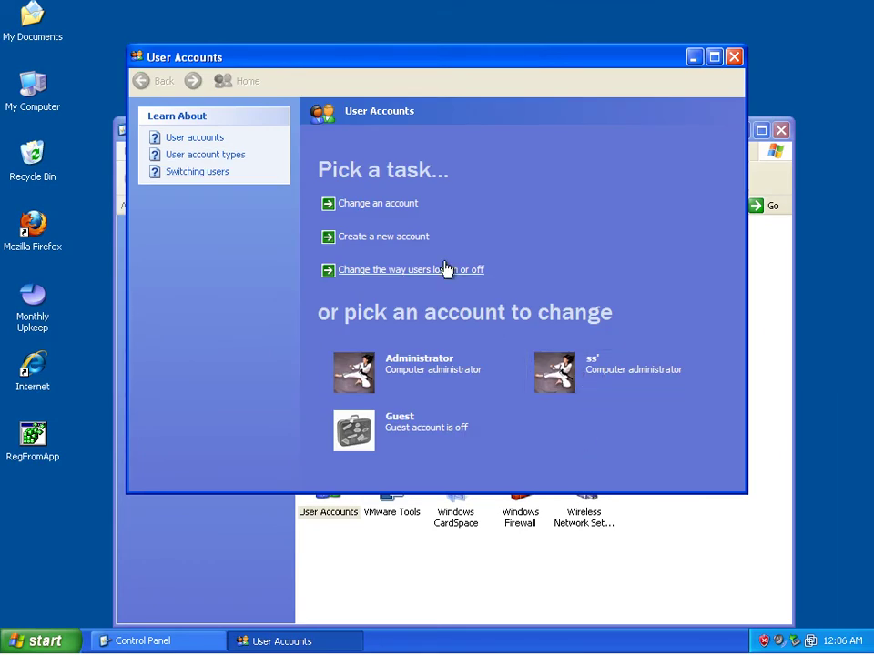
- Rename the new ss' account to gghg
left_click(608, 389)
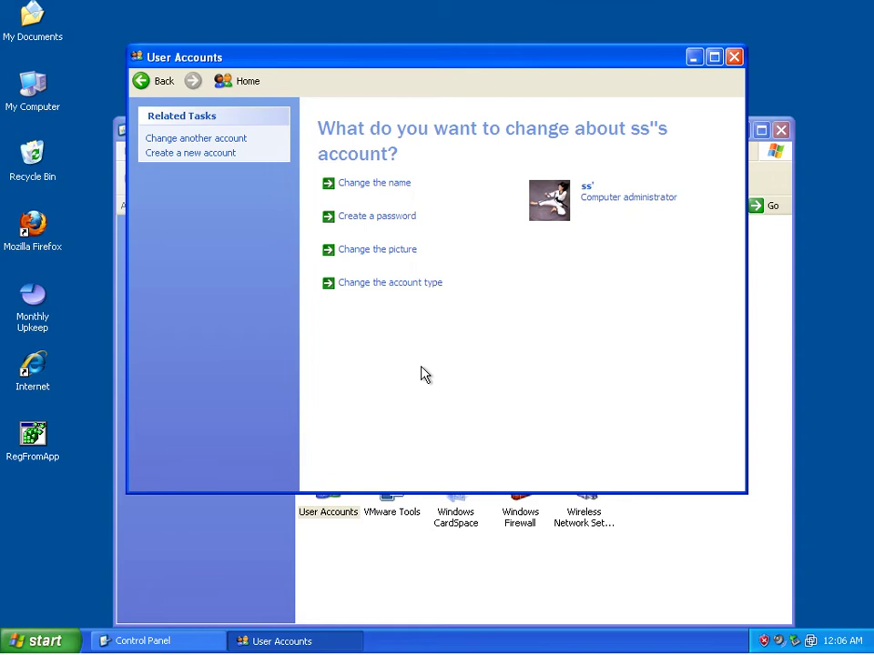
left_click(382, 182)
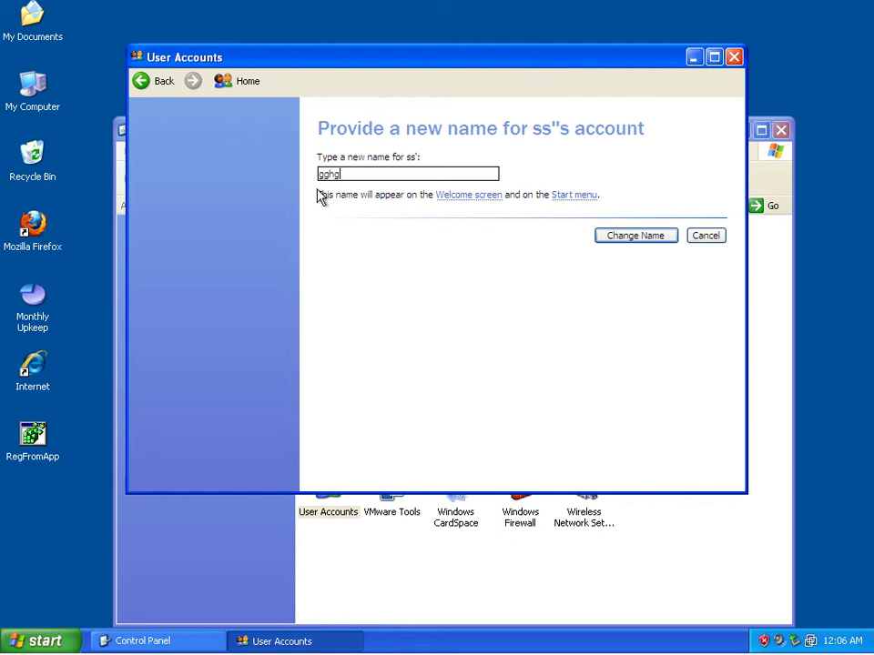
left_click(637, 239)
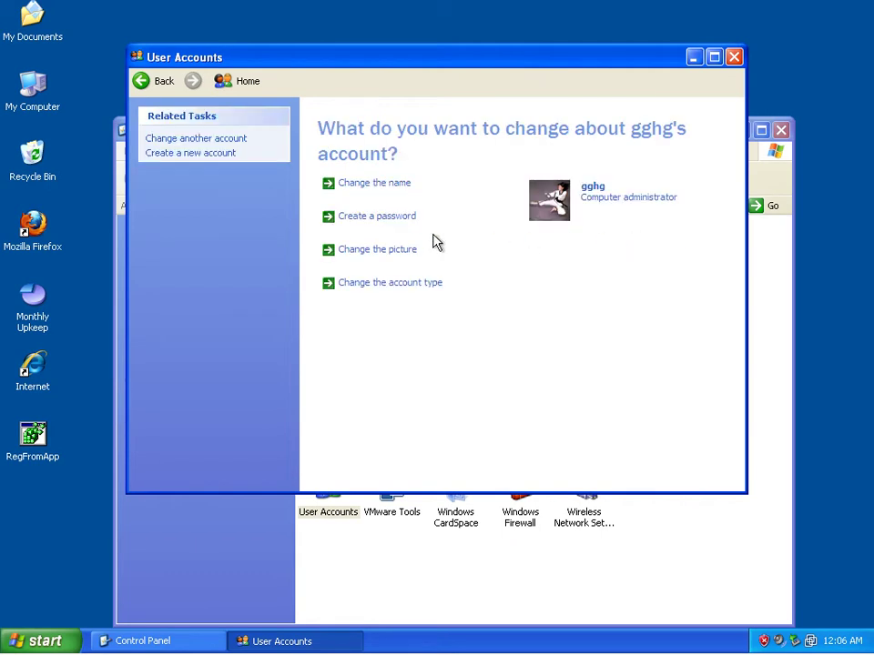
- Give gghg a password with a hint, then remove that password again
left_click(381, 219)
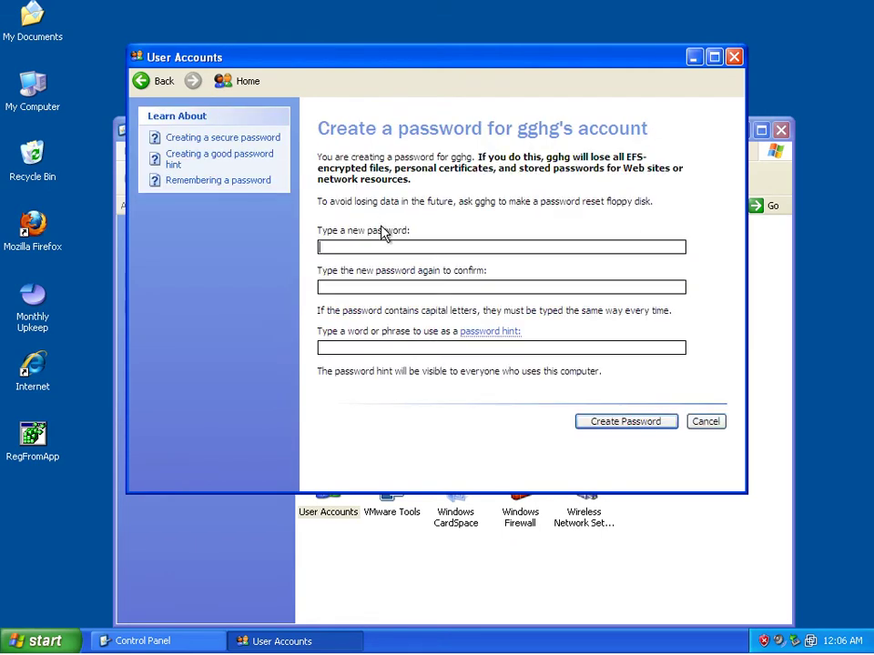
key("Tab")
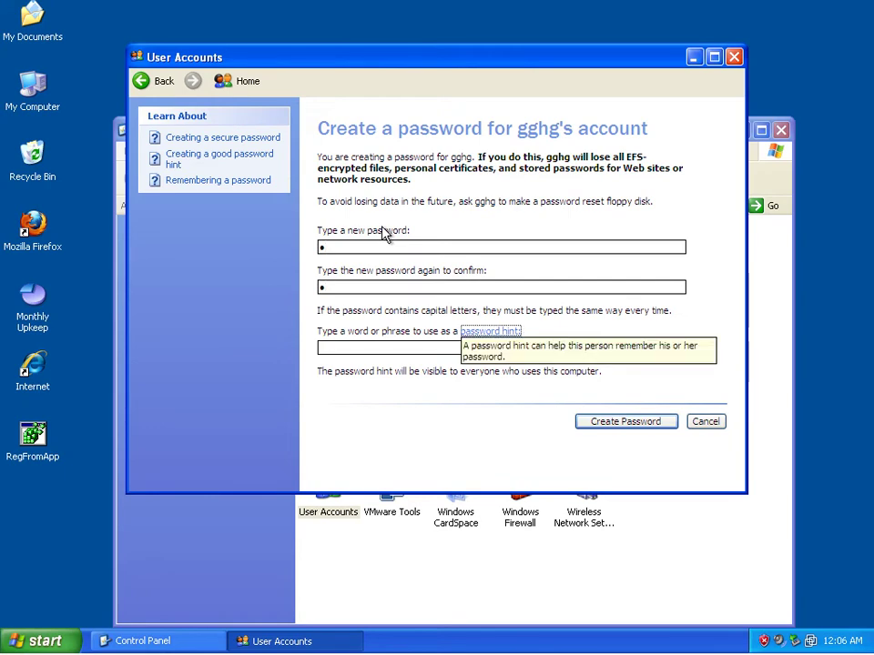
key("Tab")
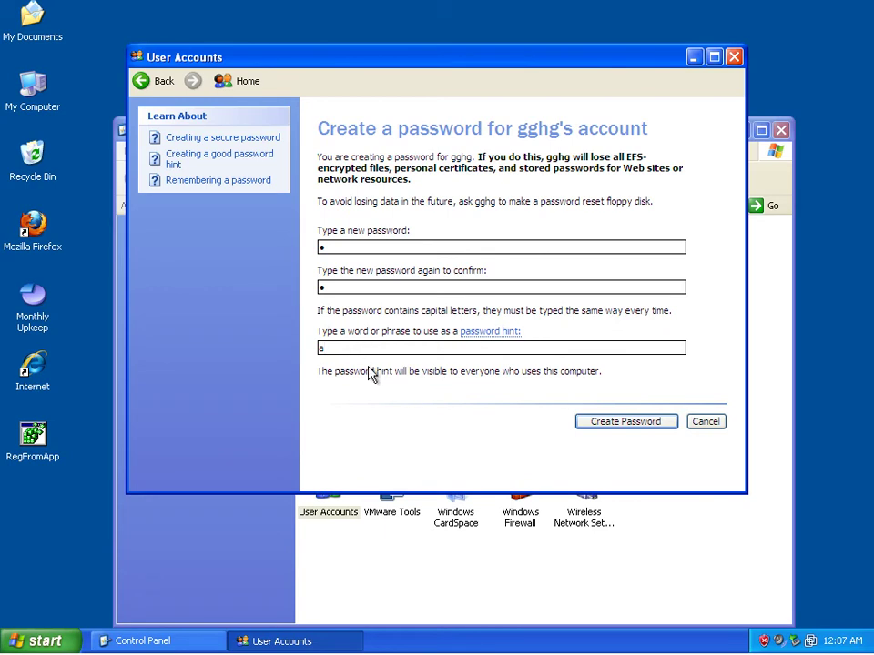
left_click(628, 424)
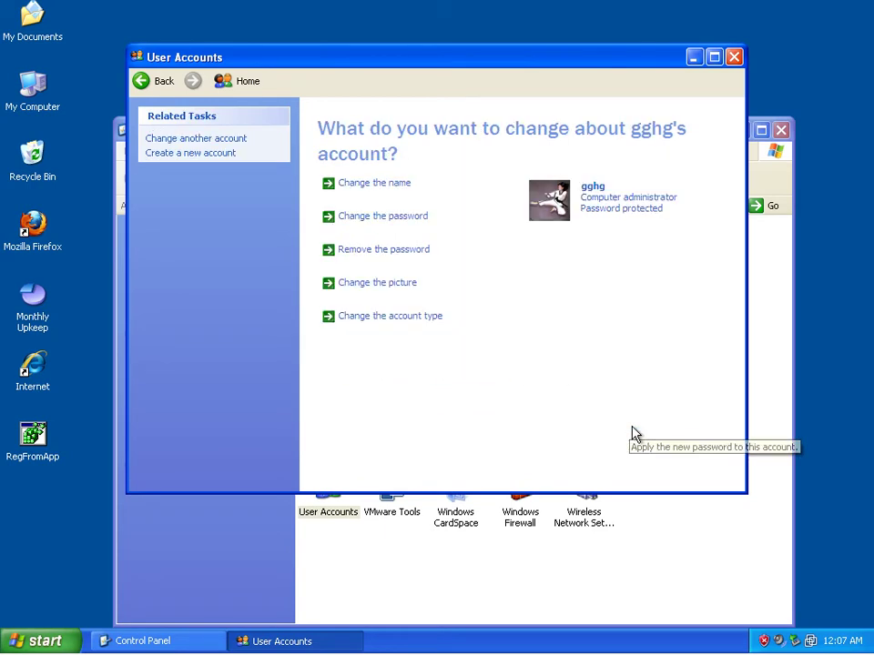
left_click(406, 251)
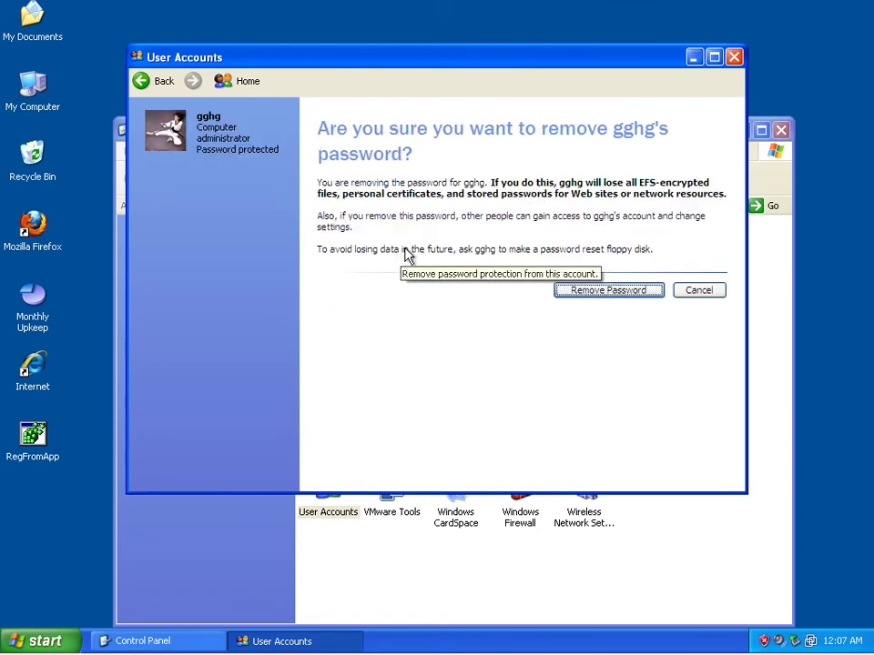
left_click(610, 289)
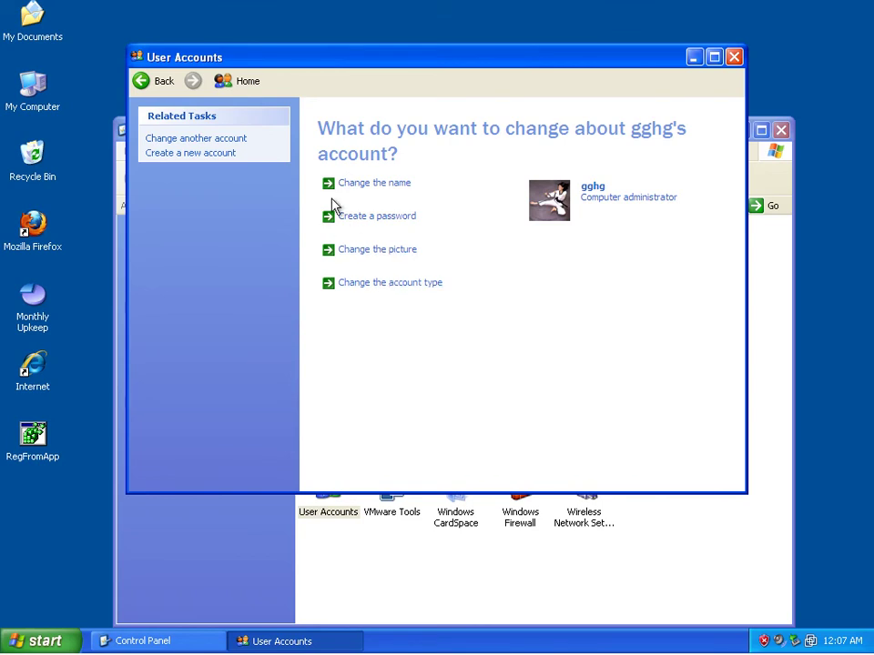
- Set gghg's account picture to the rubber duck
left_click(162, 82)
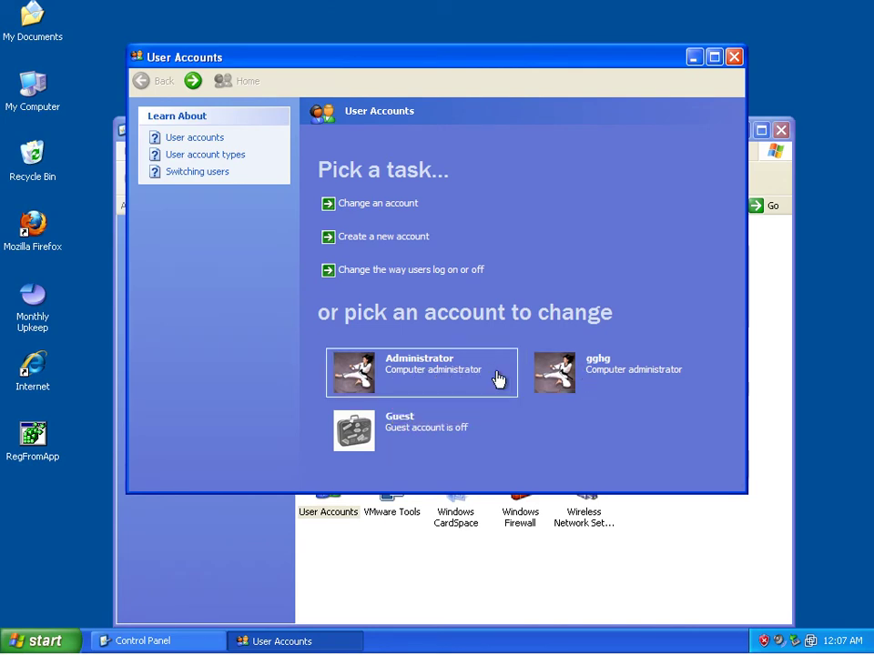
left_click(601, 377)
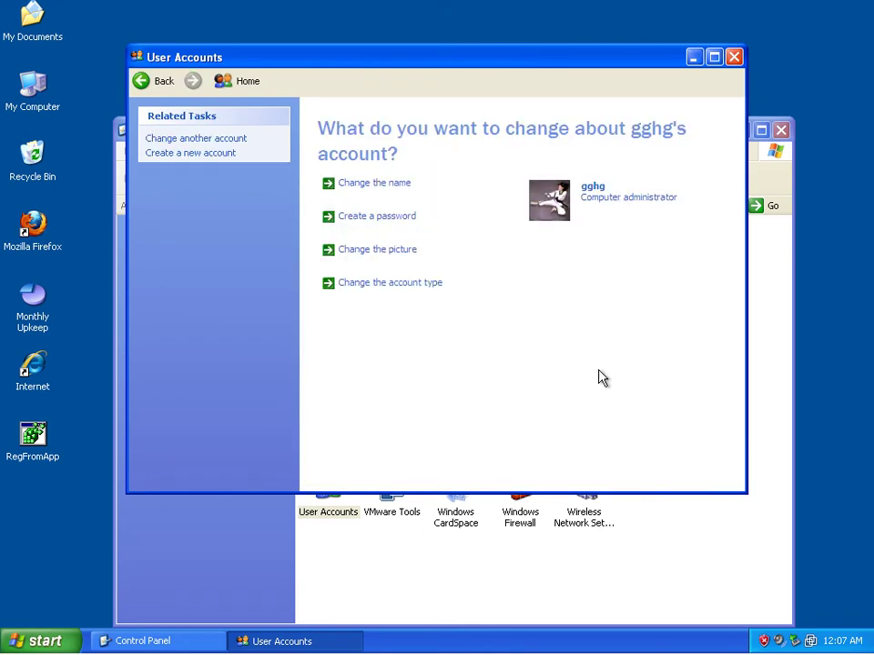
left_click(382, 267)
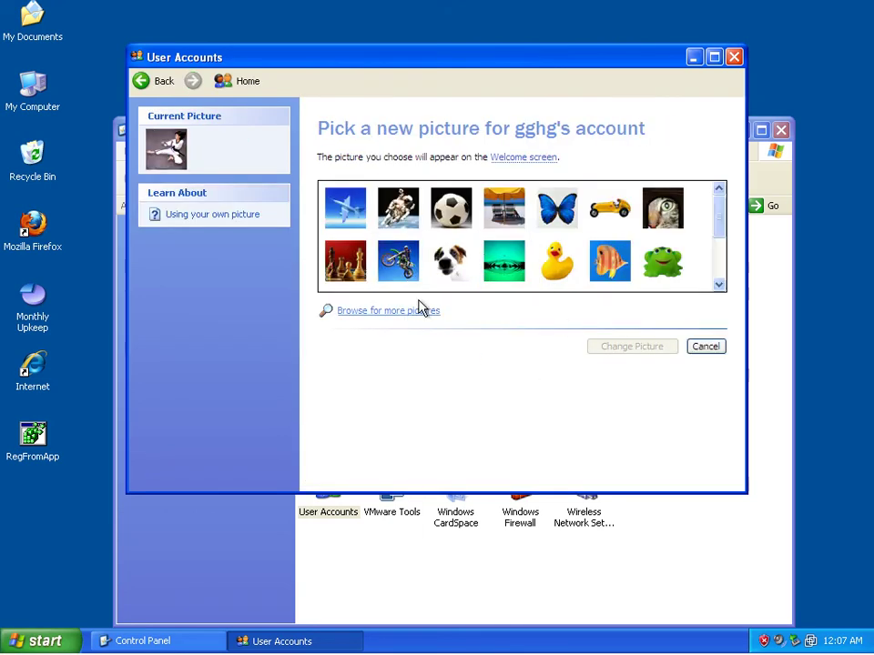
left_click(573, 261)
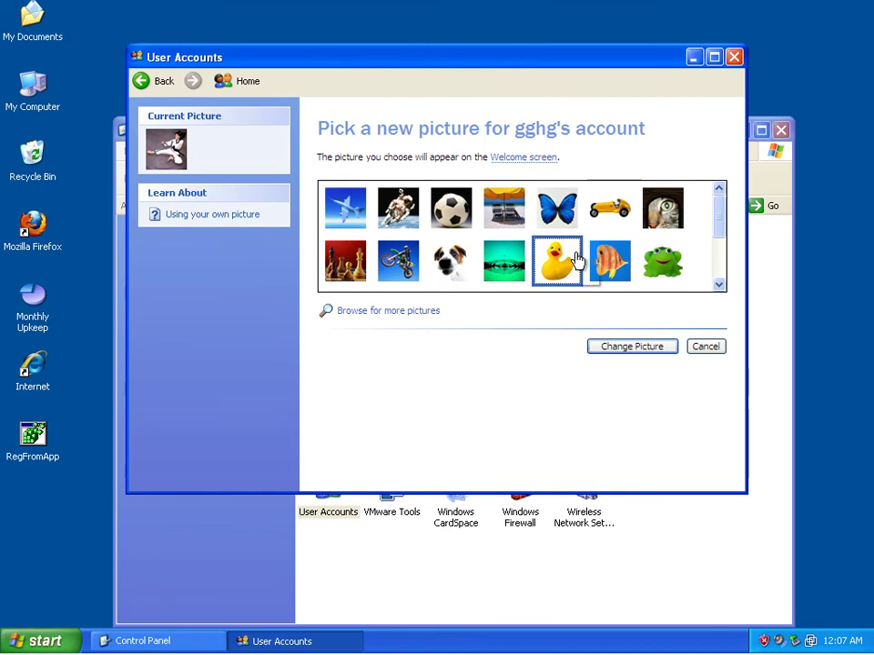
left_click(623, 346)
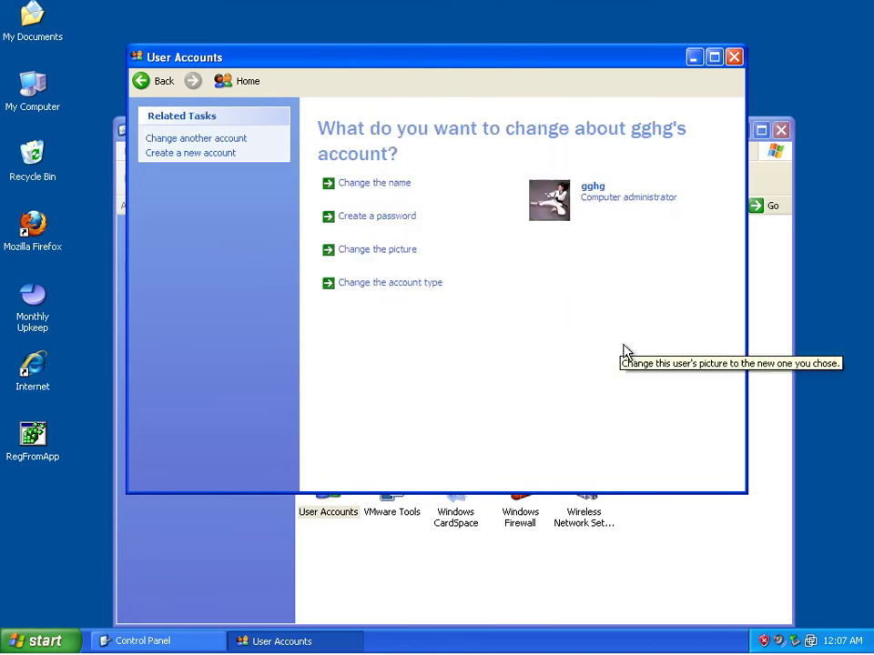
- Replace gghg's picture with a flower photo from the Sample Pictures folder
left_click(381, 251)
left_click(411, 310)
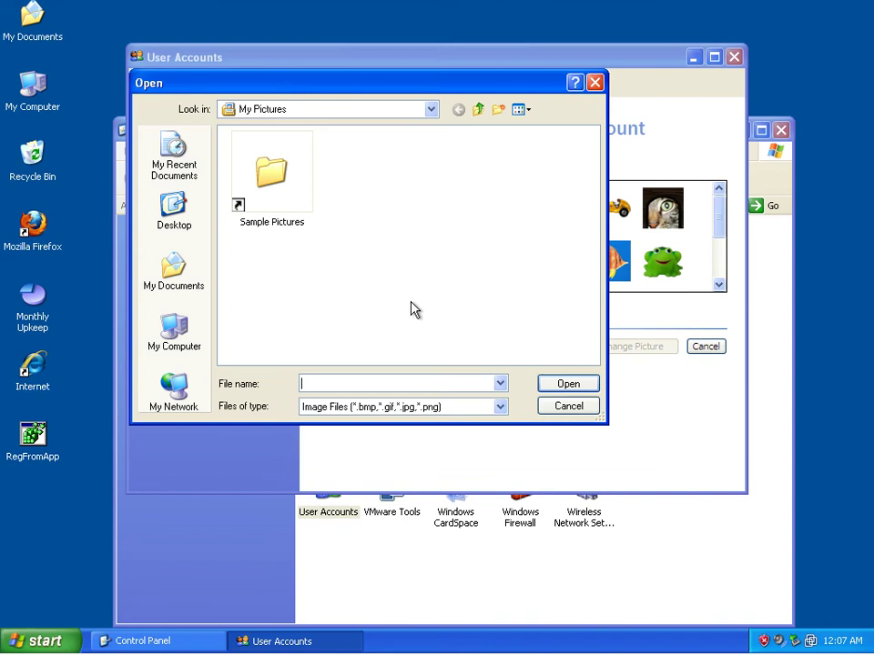
left_click(293, 209)
double_click(293, 209)
double_click(271, 170)
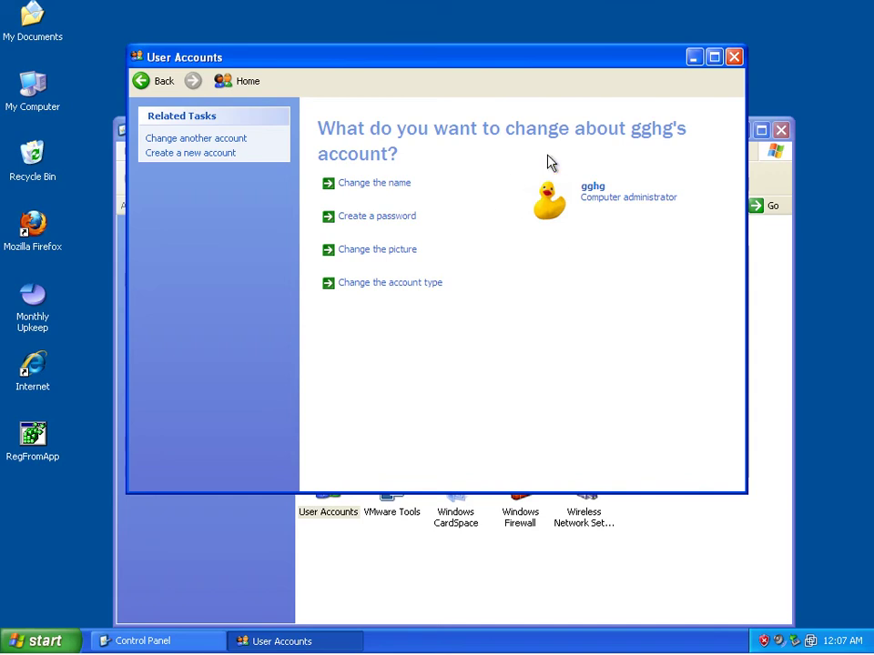
left_click(392, 249)
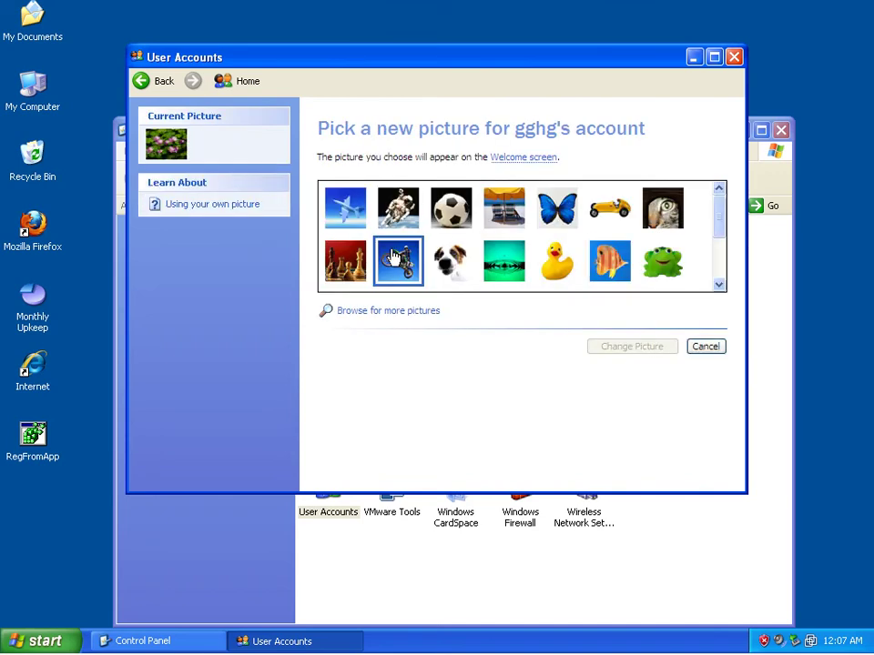
scroll(682, 273, "down", 3)
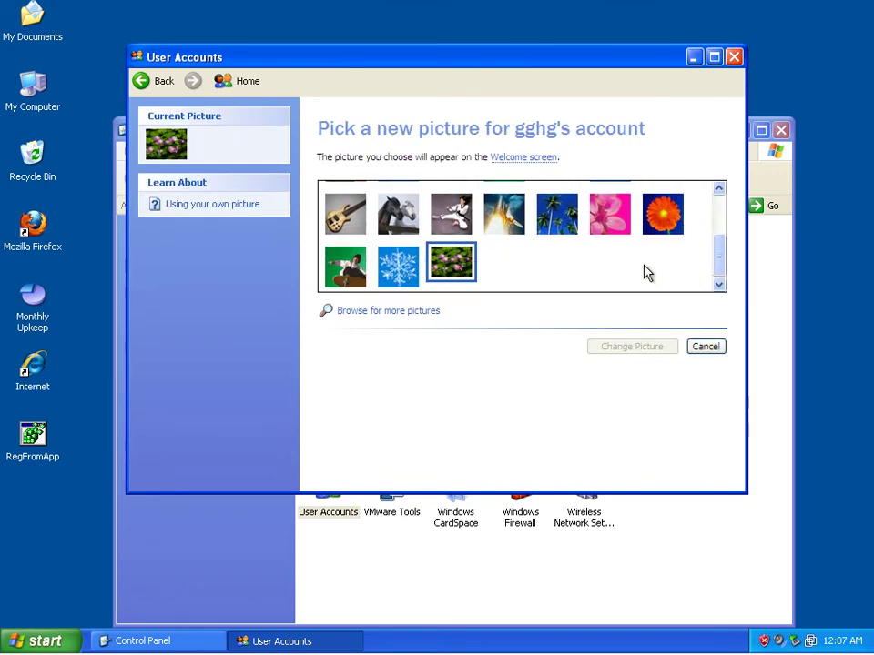
double_click(465, 264)
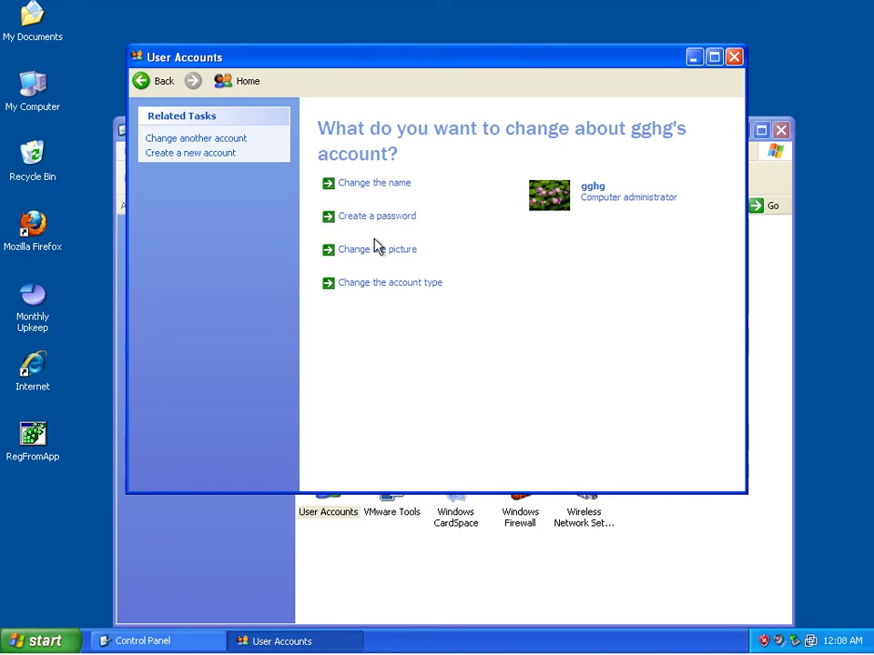
left_click(394, 283)
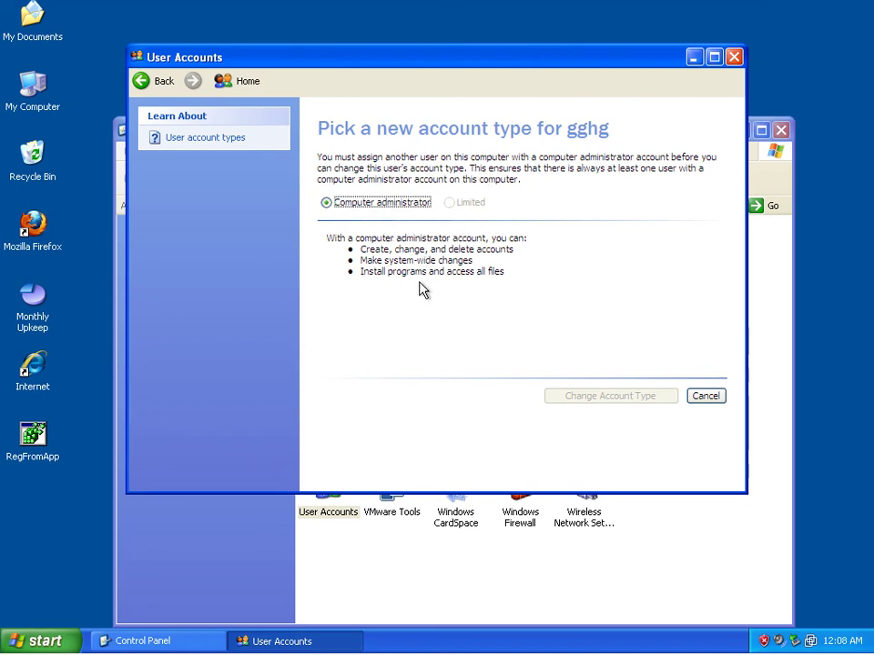
left_click(706, 401)
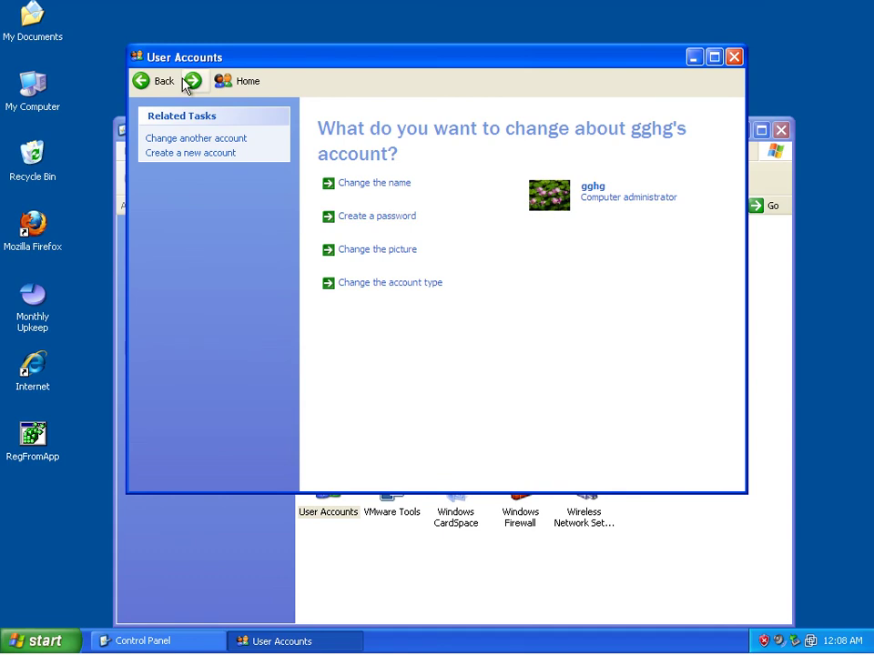
- View the Administrator account's stored network user names and passwords
left_click(143, 82)
left_click(386, 360)
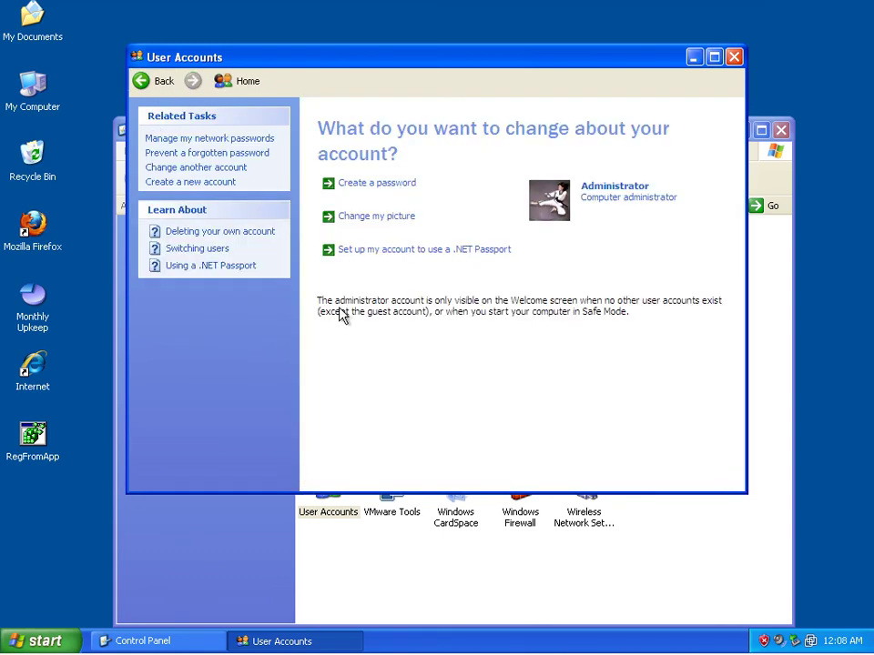
left_click(219, 141)
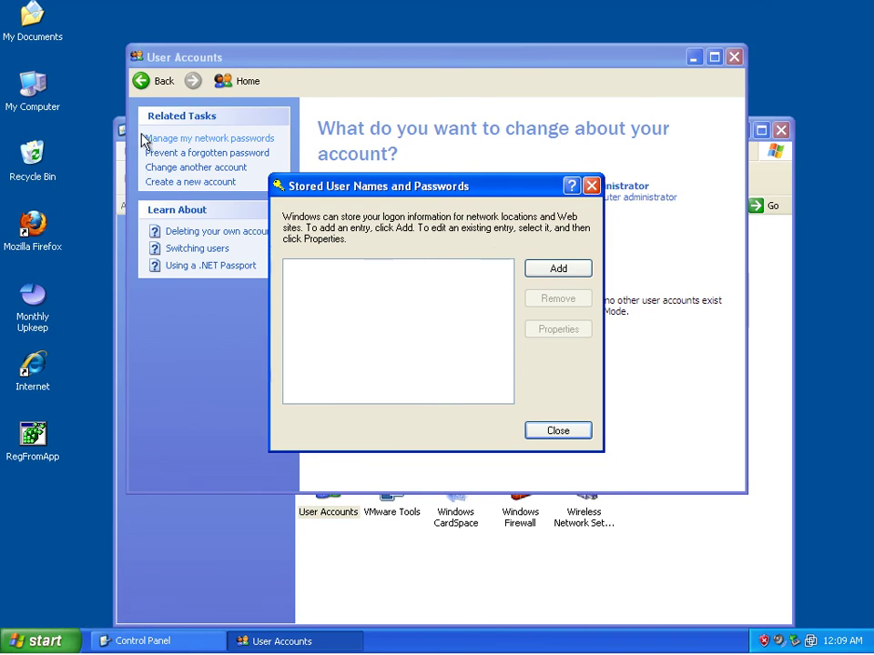
- Close the stored passwords list, User Accounts and the Control Panel
left_click(558, 434)
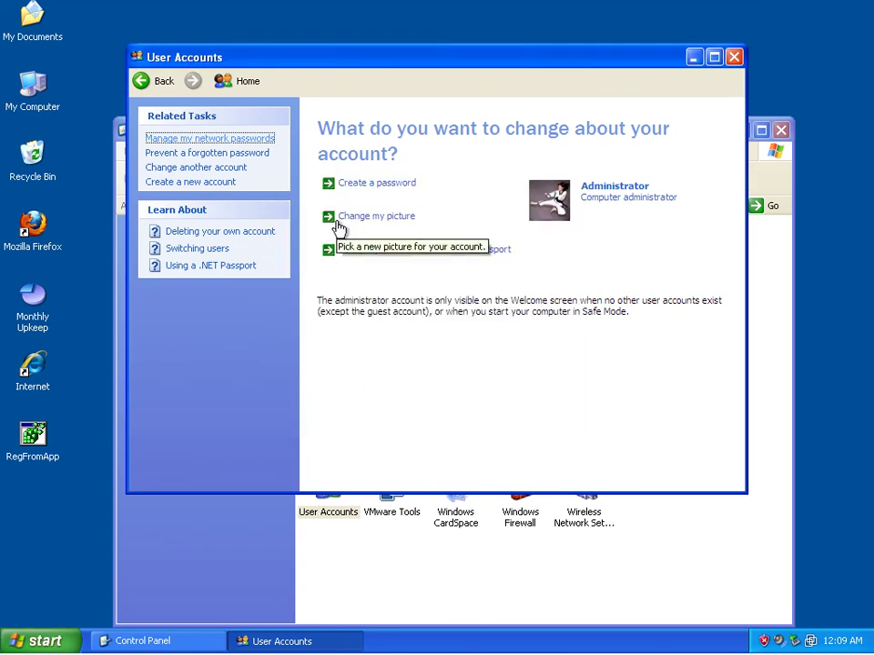
left_click(733, 59)
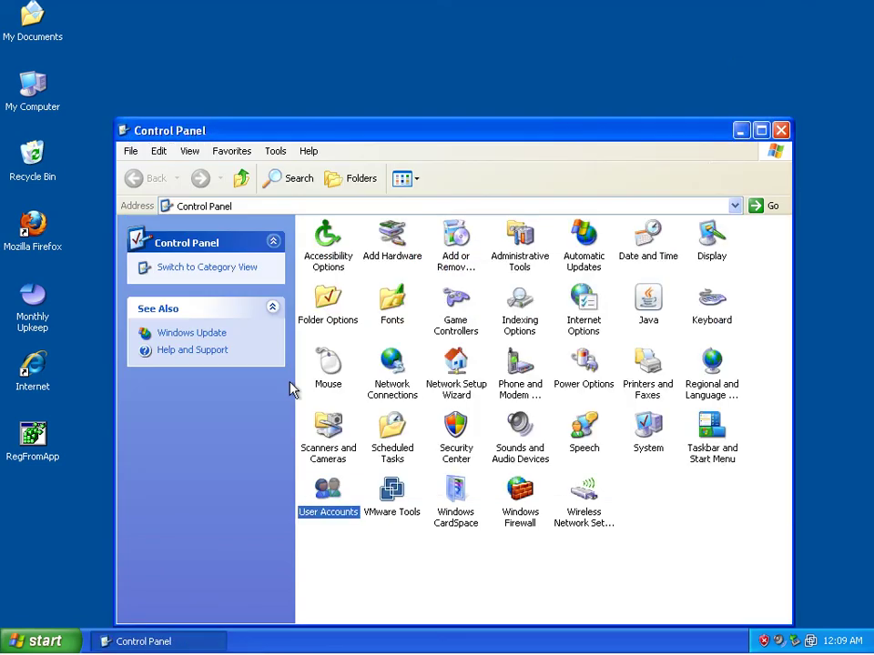
left_click(780, 130)
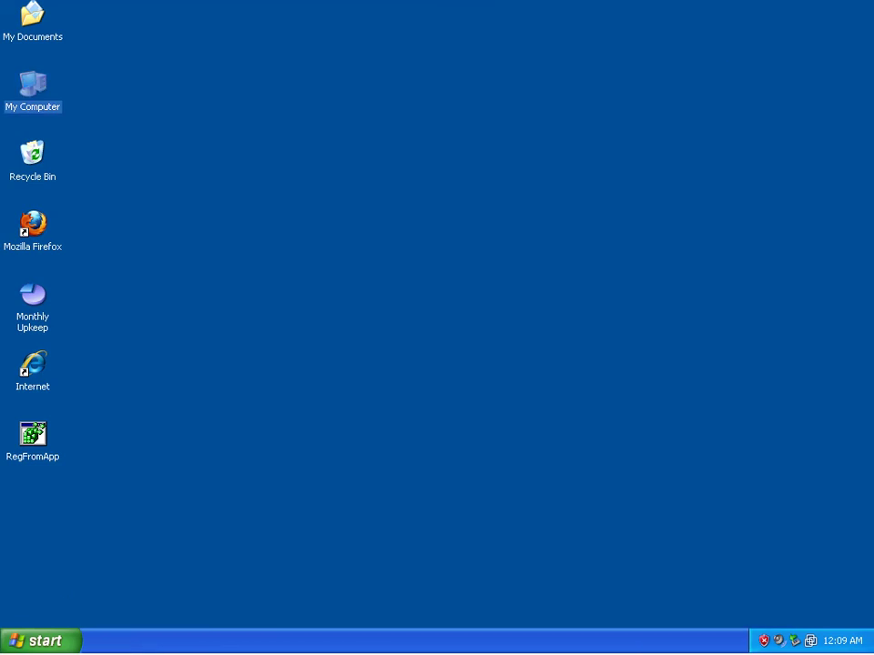